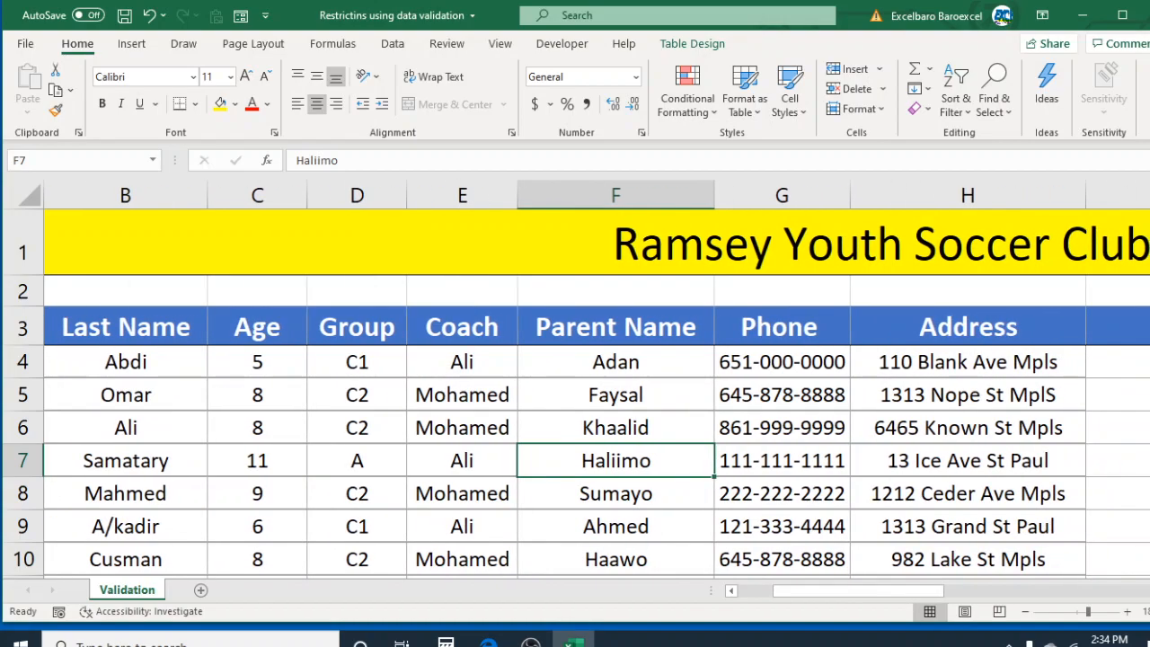
Look through the soccer club roster's columns from First Name to Club Fee and its player rows, including the Age column
drag(886, 592, 814, 592)
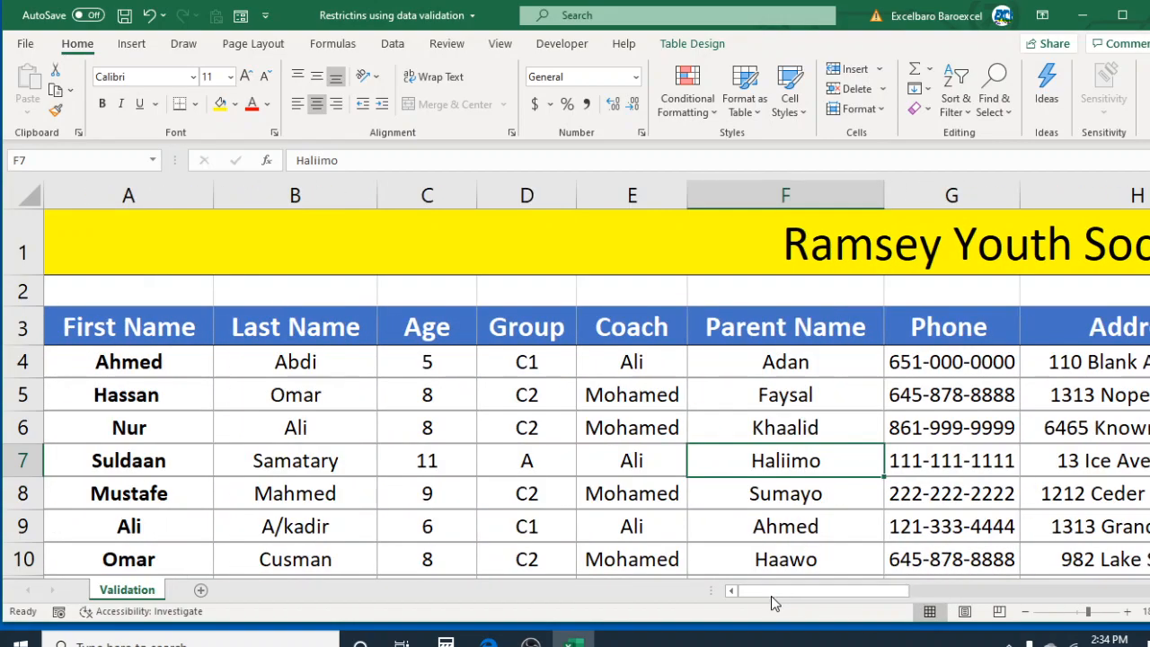
scroll(321, 433, down, 2)
scroll(321, 433, up, 2)
scroll(321, 433, down, 1)
scroll(321, 433, up, 1)
scroll(492, 473, down, 1)
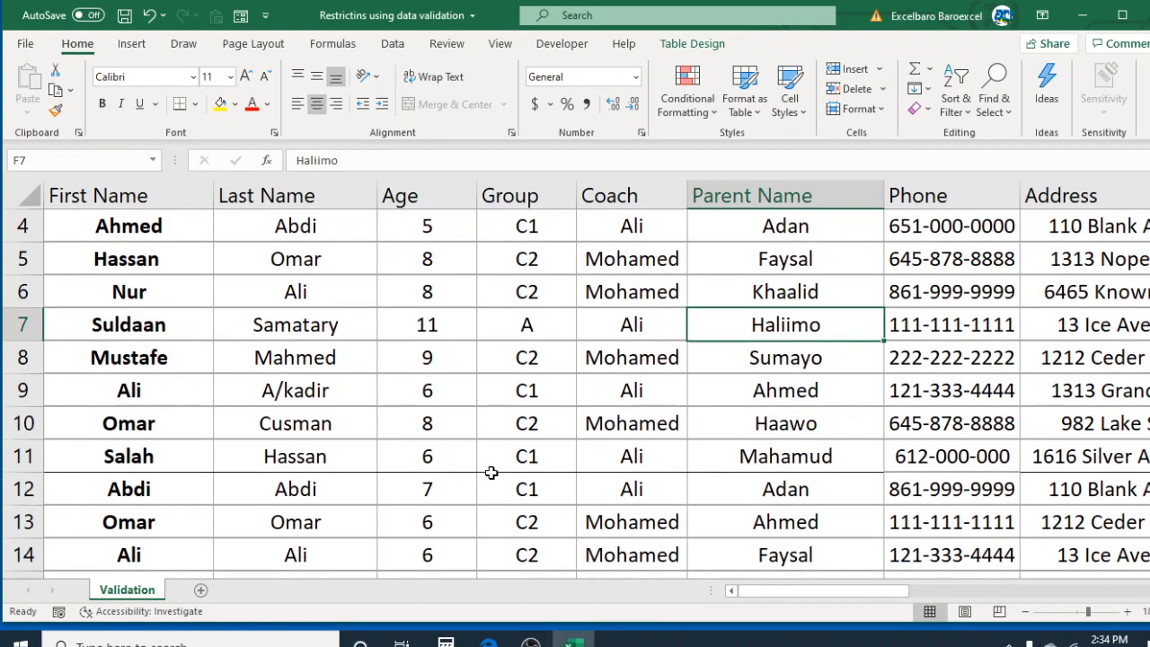
scroll(492, 473, up, 1)
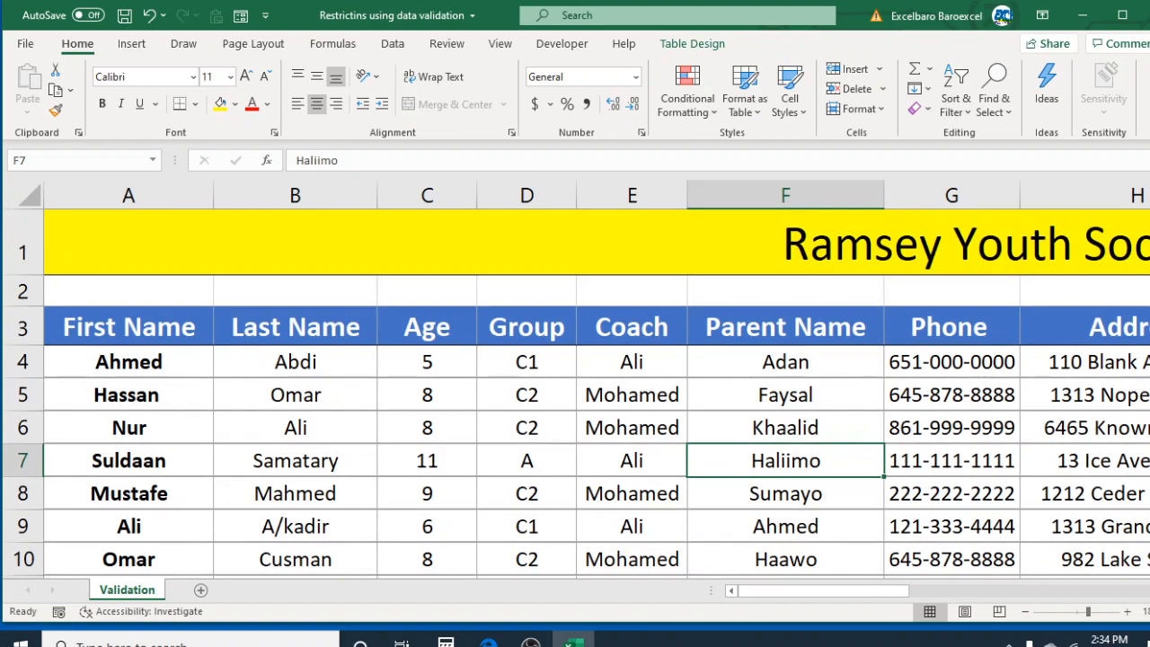
scroll(723, 418, right, 2)
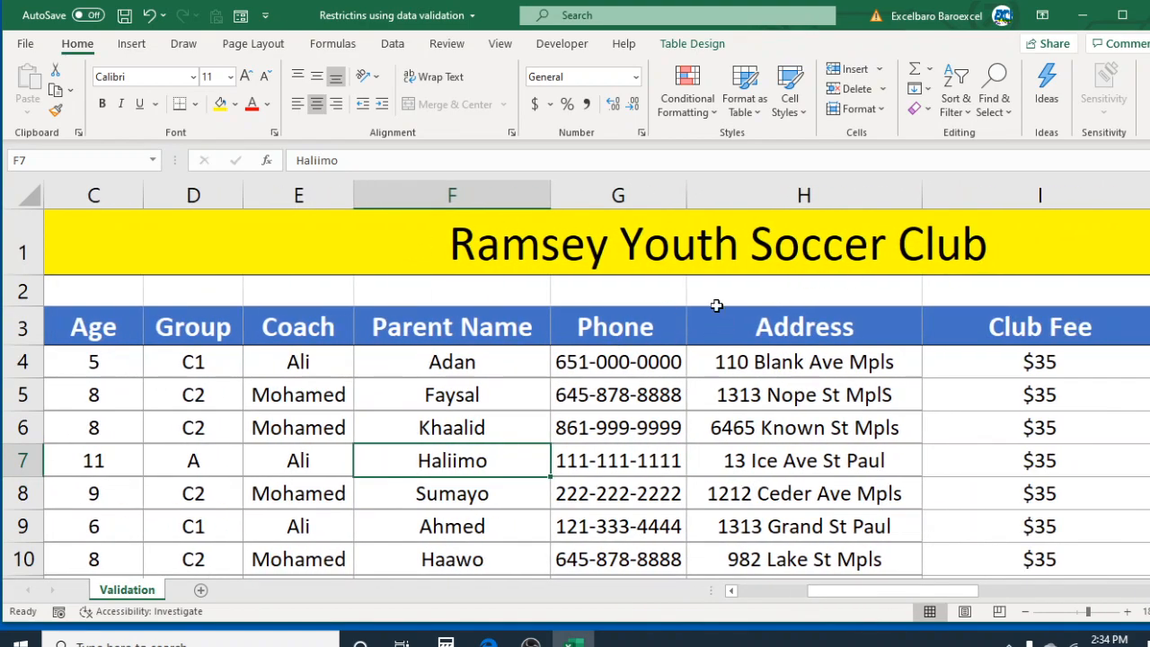
click(732, 591)
click(731, 591)
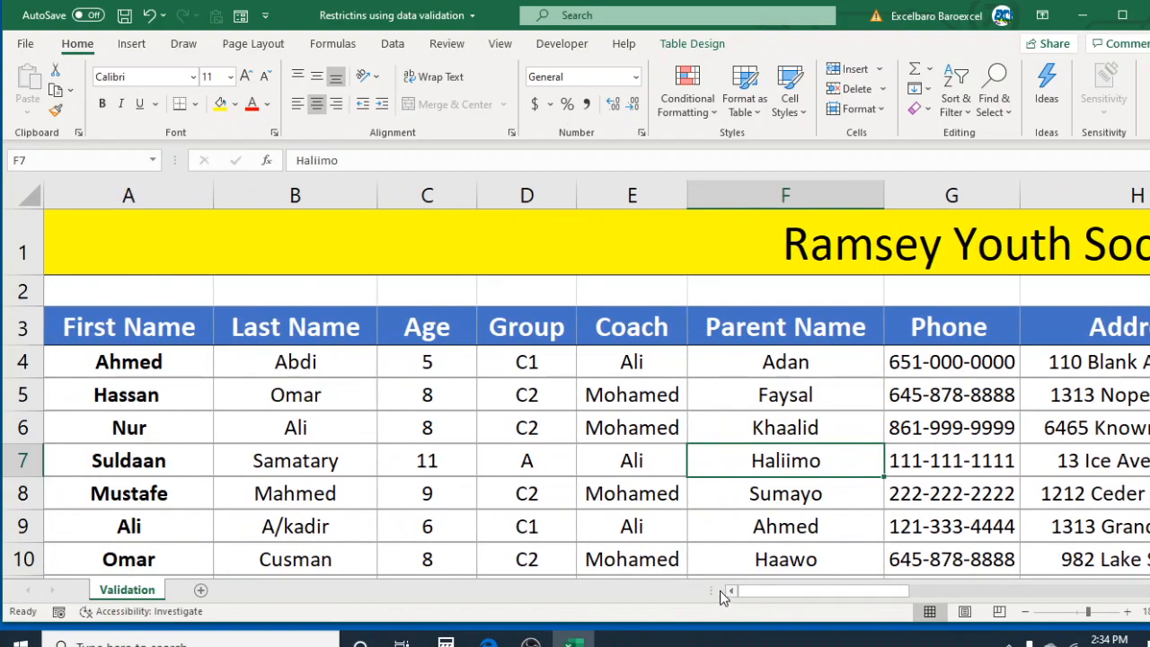
scroll(459, 403, down, 1)
scroll(387, 393, up, 1)
click(811, 398)
click(440, 355)
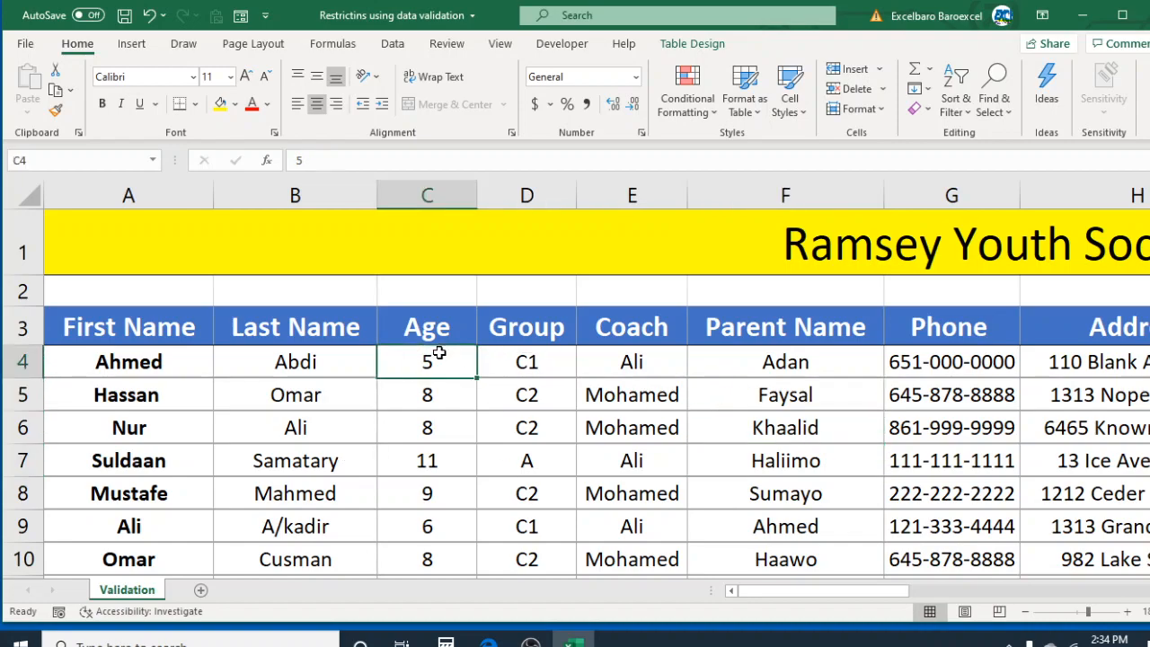
drag(439, 355, 450, 525)
click(506, 560)
scroll(409, 358, up, 3)
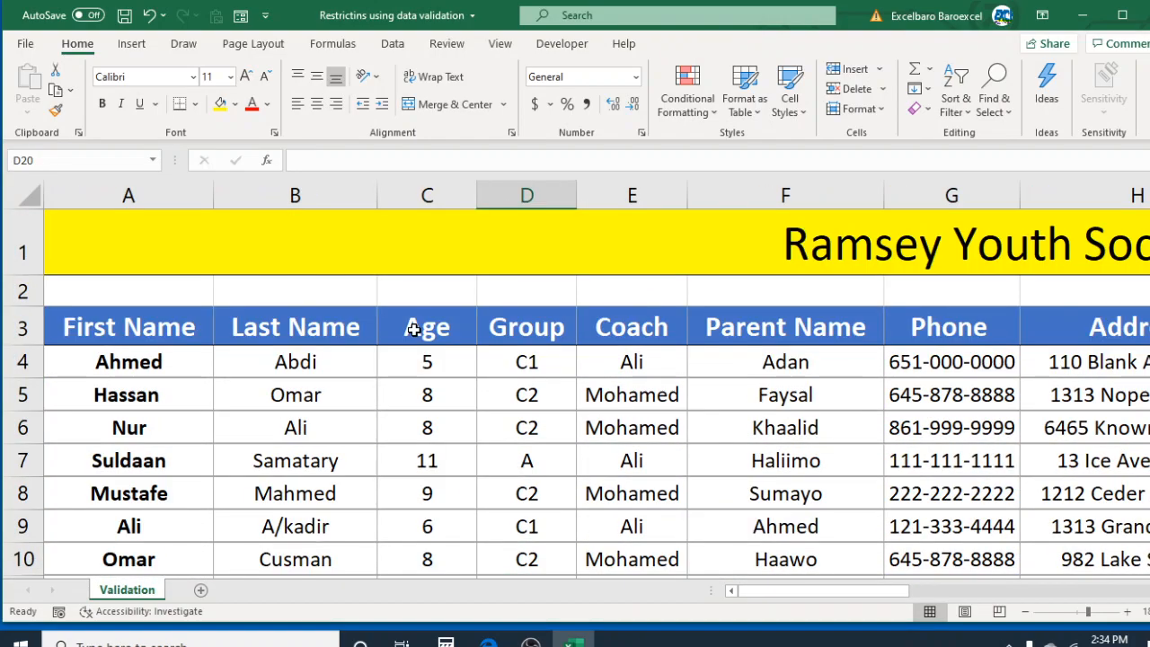
Restrict the Age cells C4:C19 with data validation to whole numbers between 5 and 17
drag(423, 357, 419, 551)
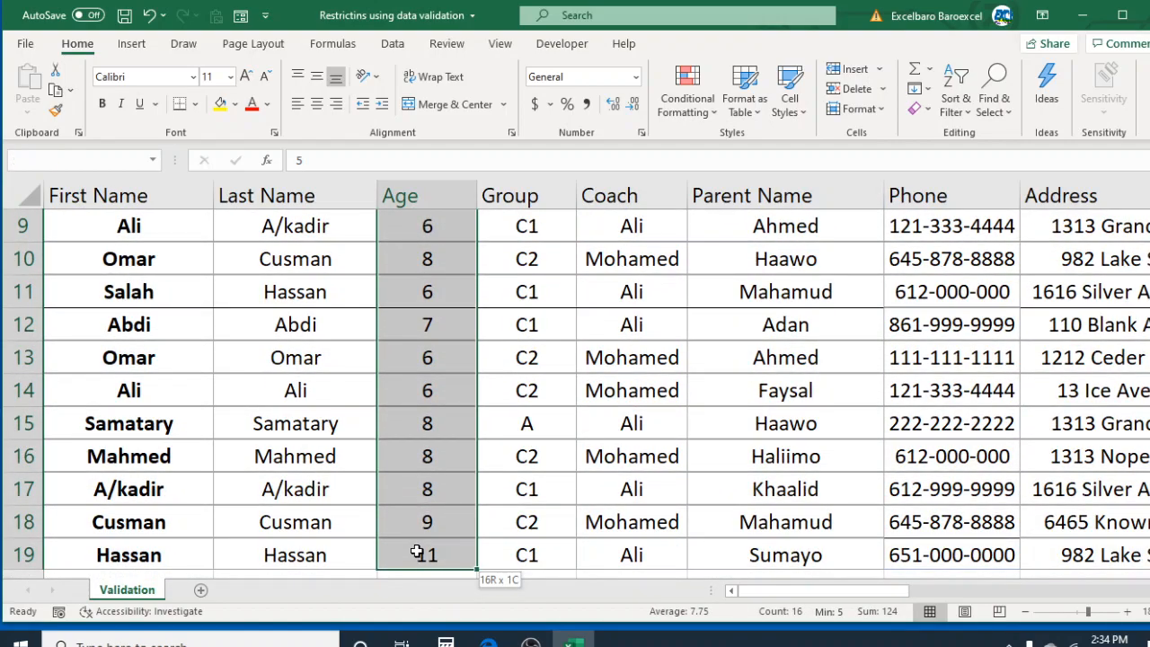
scroll(705, 428, up, 3)
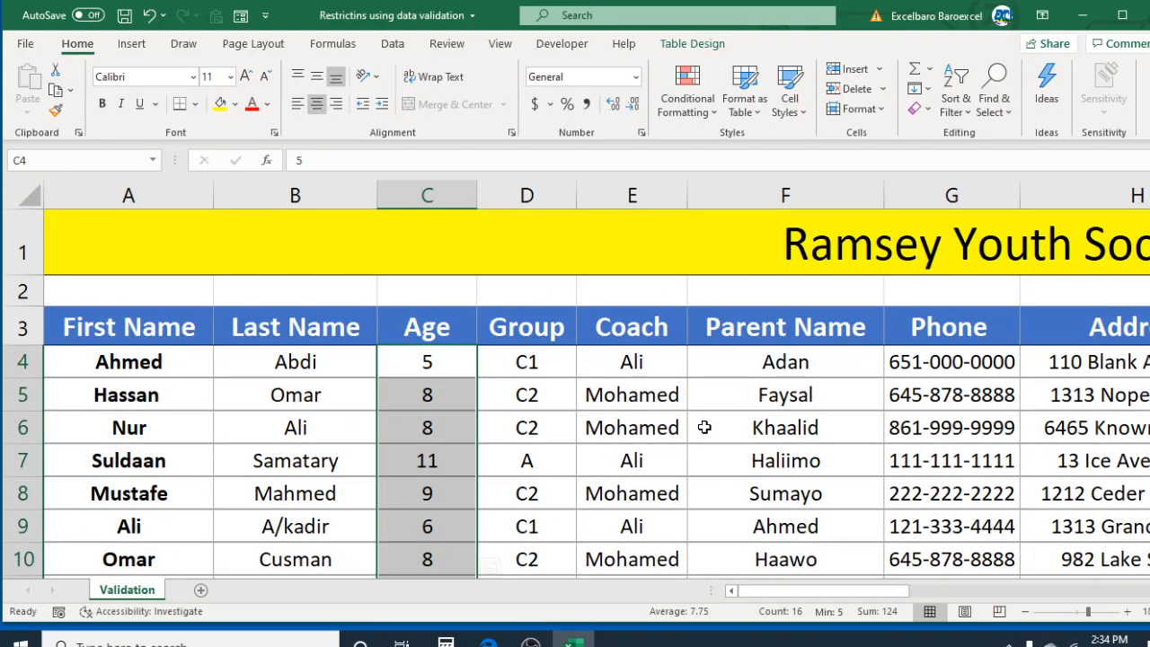
click(82, 48)
click(388, 47)
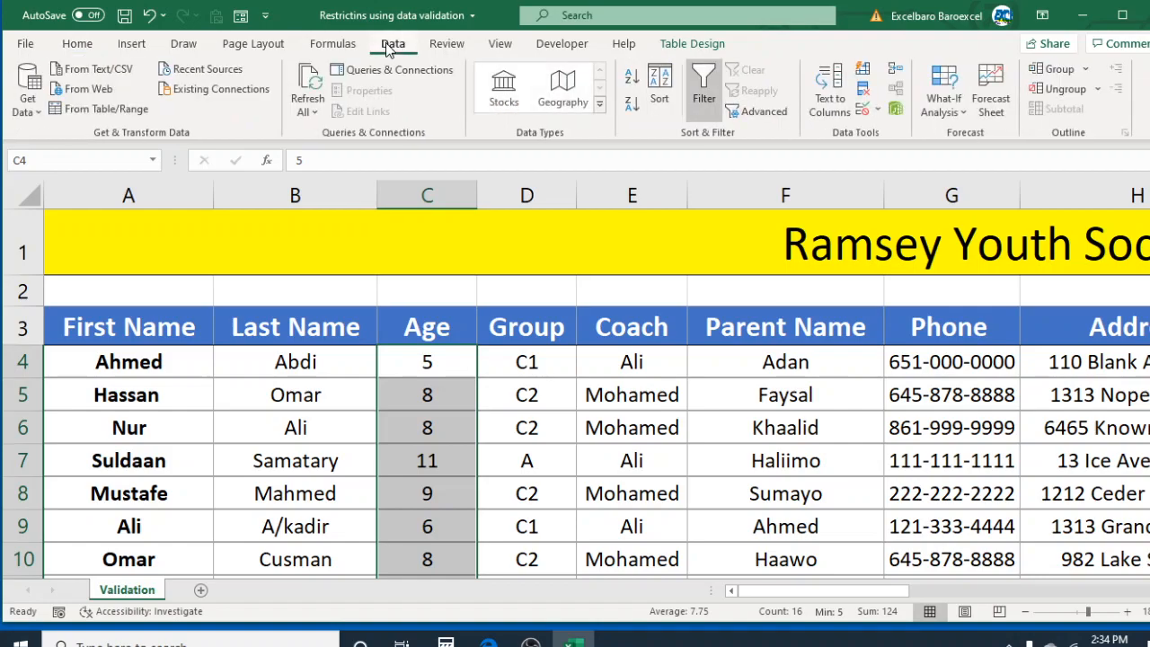
click(877, 112)
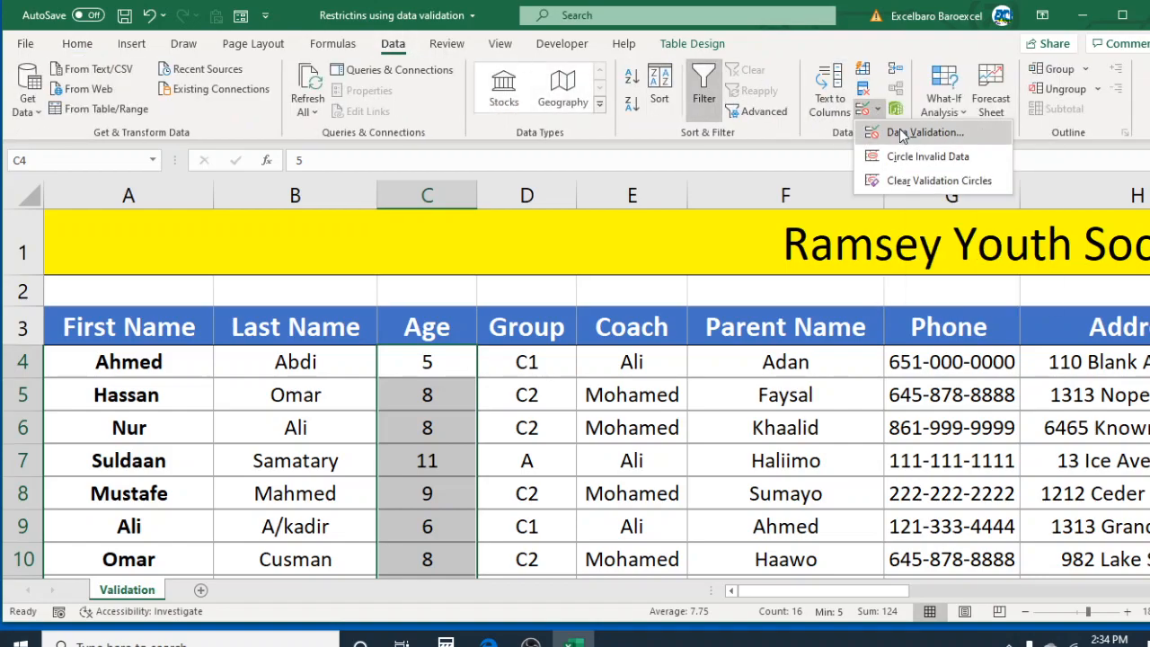
click(903, 135)
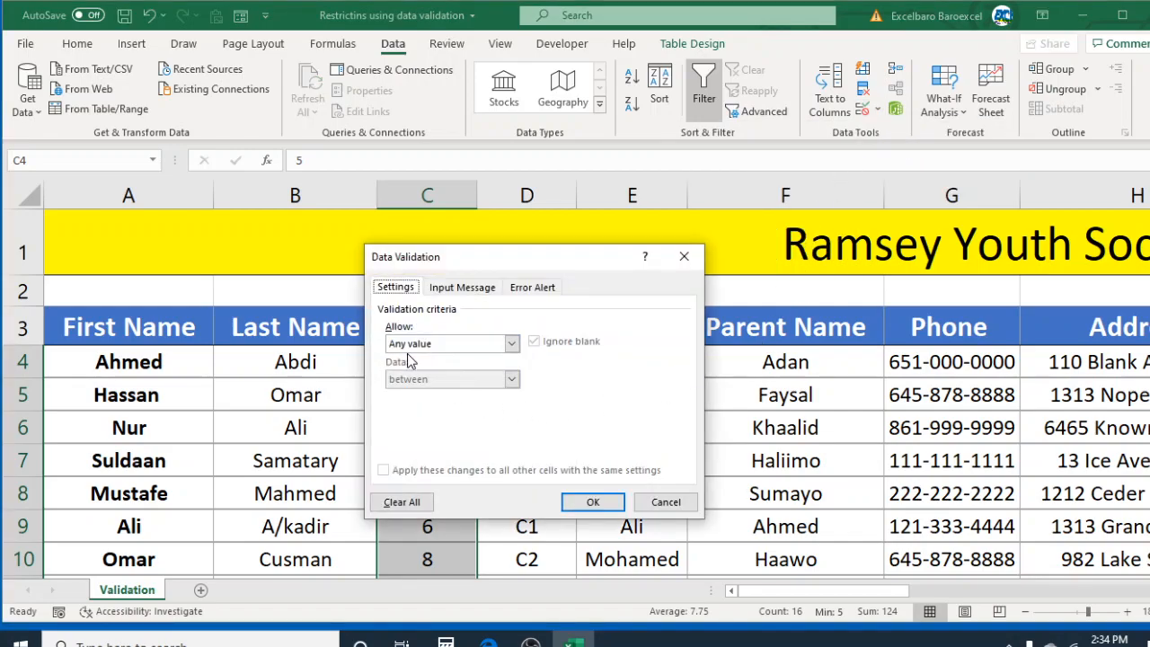
click(512, 347)
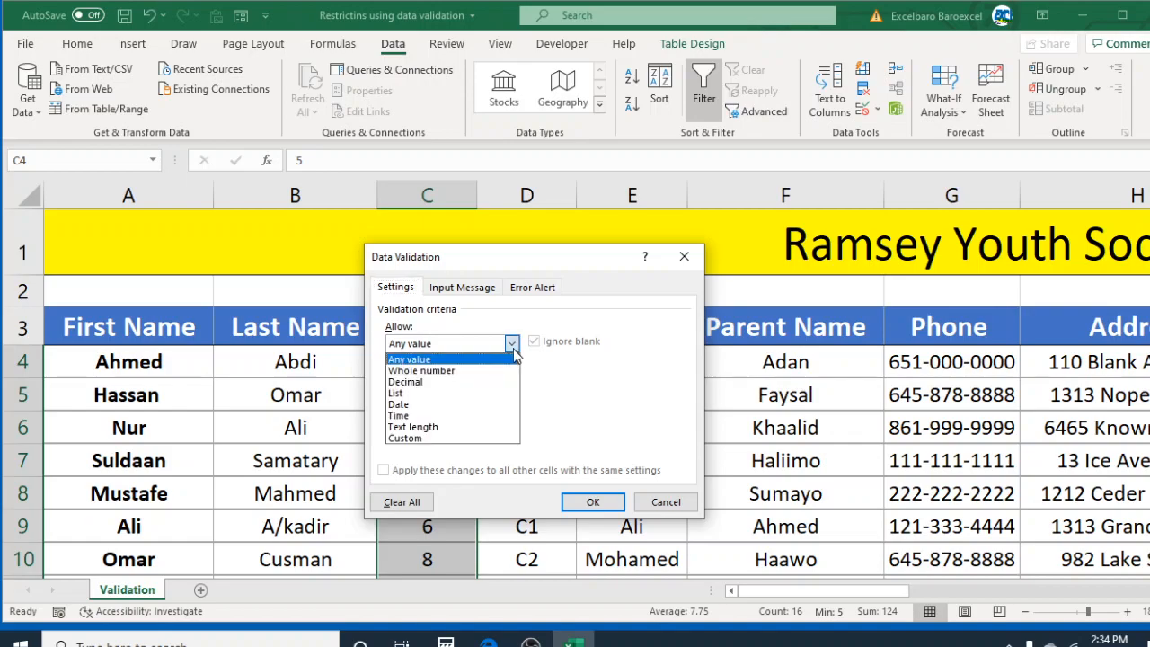
click(453, 371)
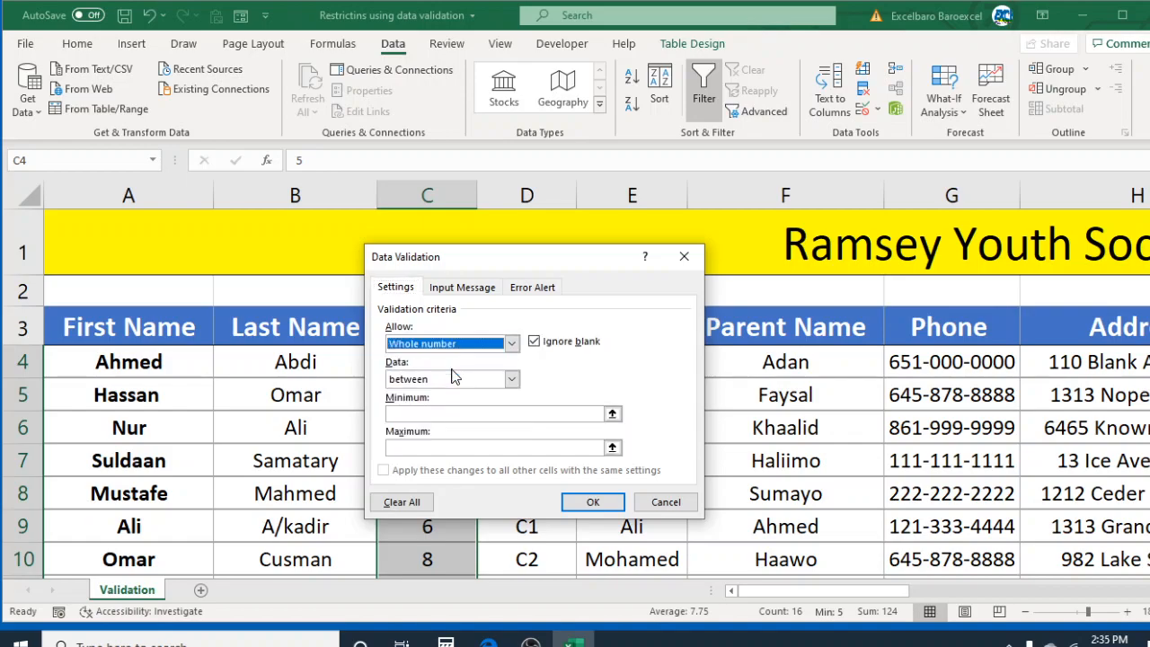
click(430, 415)
text(5)
click(418, 446)
text(17)
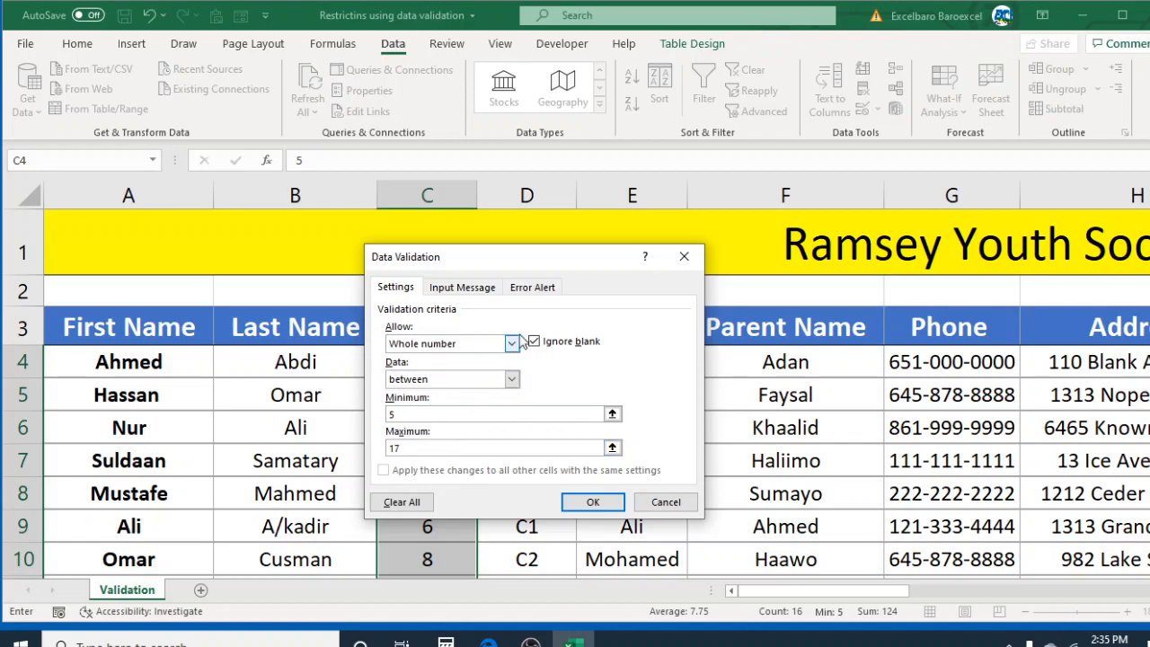
Set the validation's error alert style to Warning and its title to "Dada Nagafiiri"
click(543, 290)
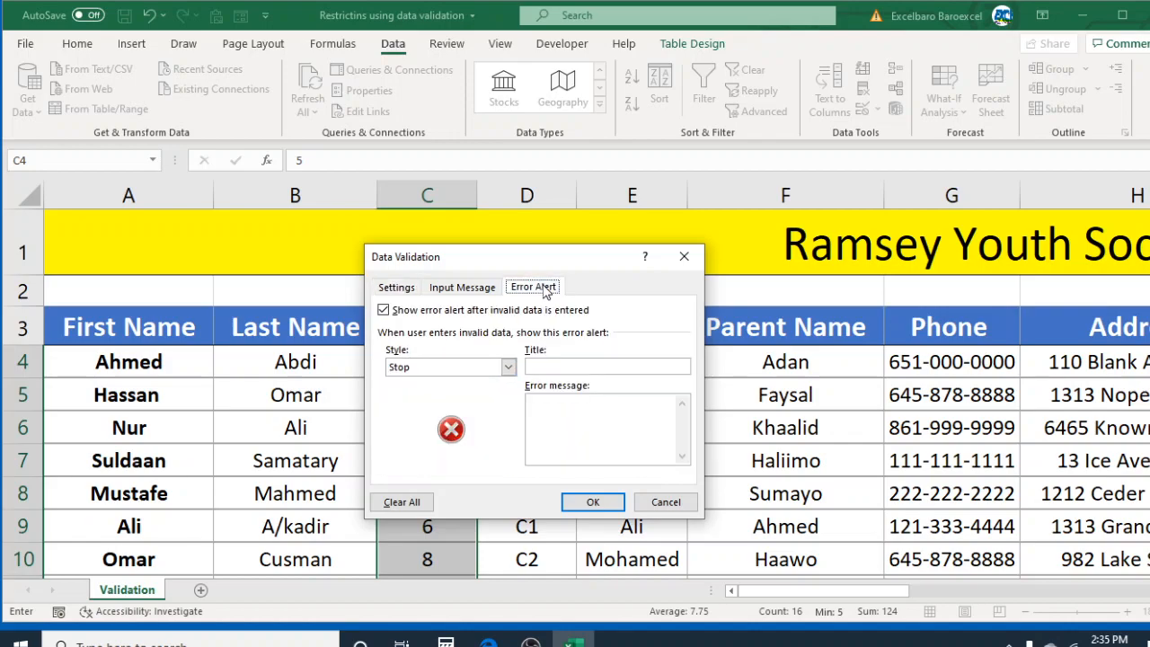
click(509, 368)
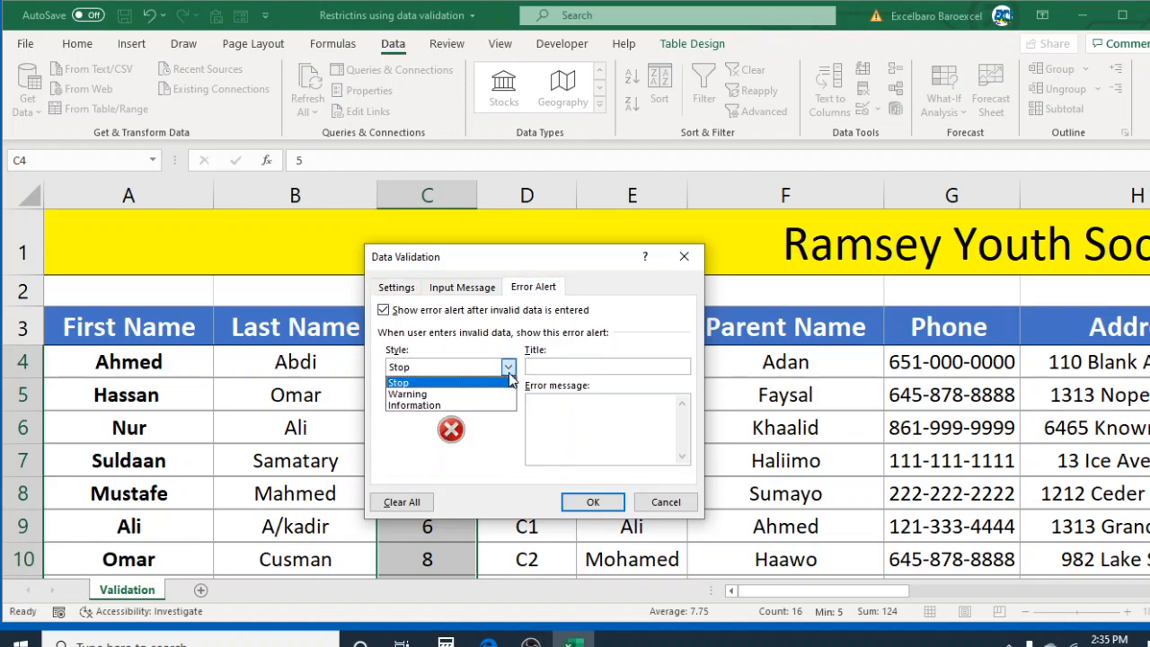
click(487, 388)
click(573, 365)
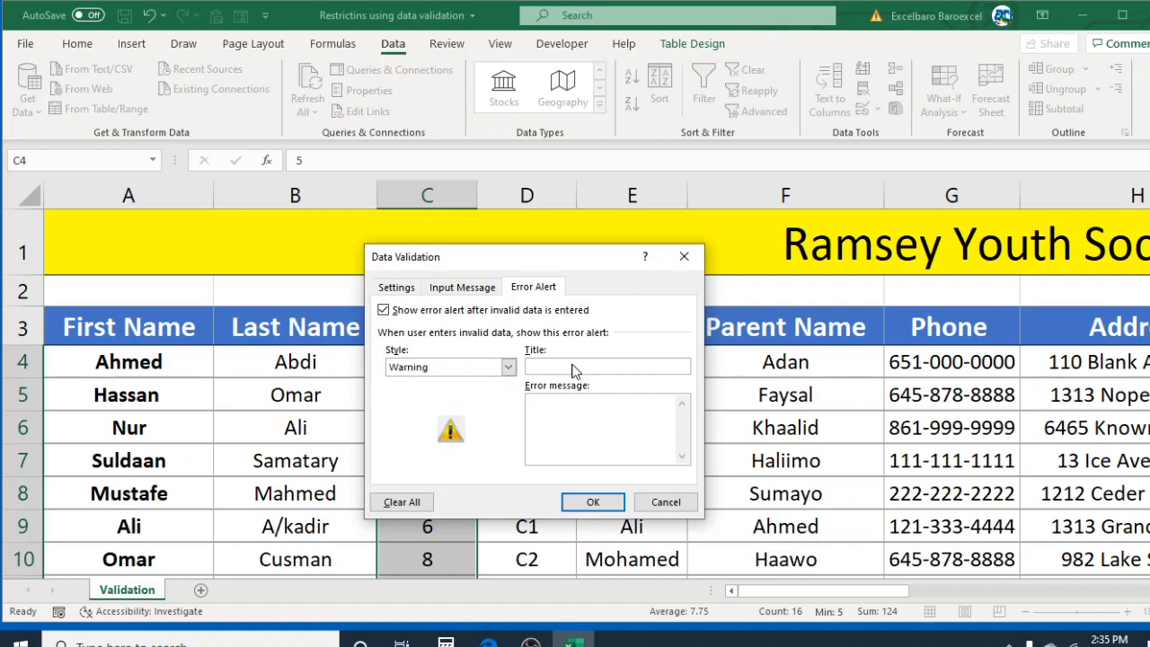
text(Dada)
text( Naga)
text(fiin)
Enter the error message "Waxaan qabana inta u dhaxaysa 5 ila iyo 17 jir." and apply the validation rule
text(W)
text(axaan )
text(qabana)
text( inta )
text(u dha)
text(xaysa)
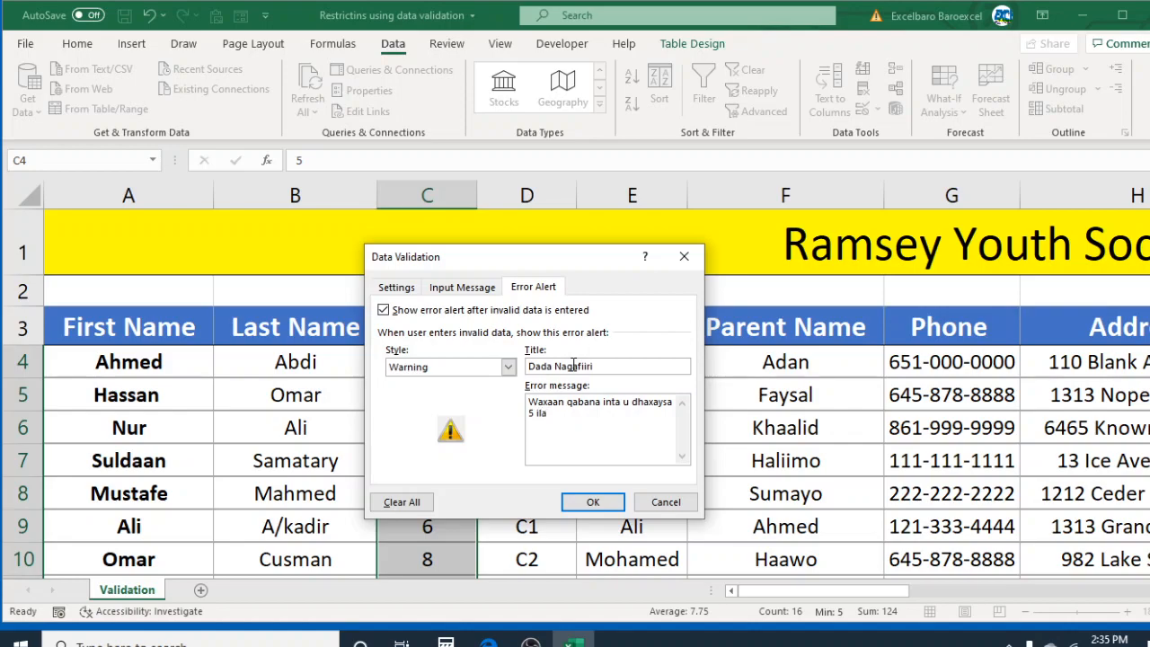
text(5 ila iyo 17 jir.)
click(594, 501)
click(784, 462)
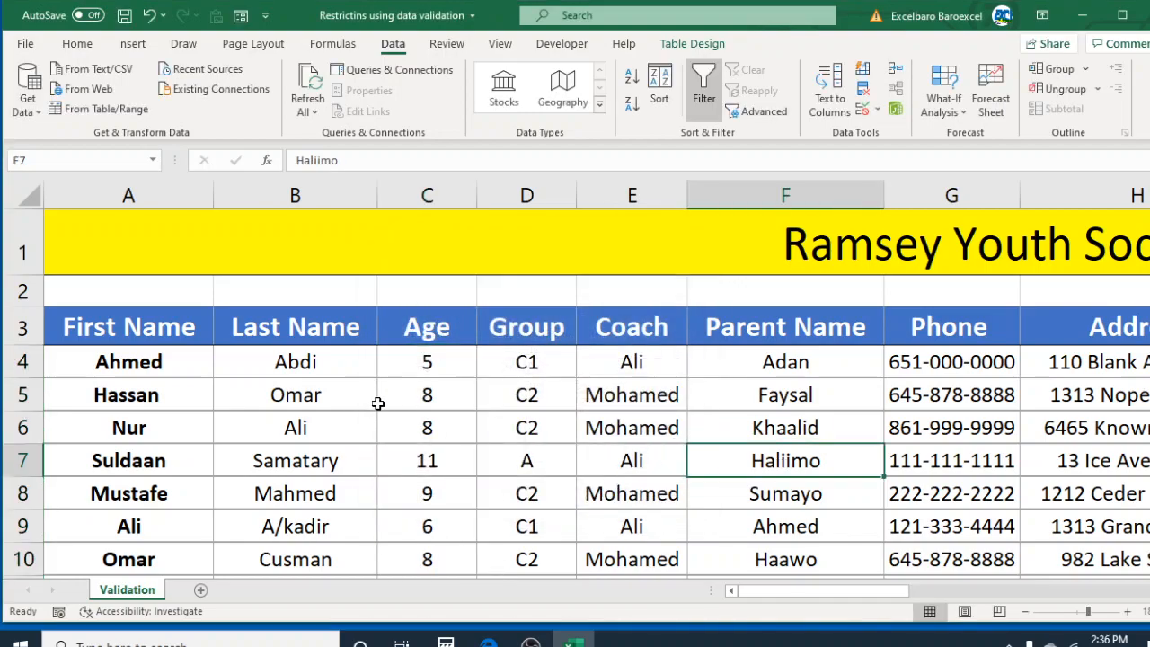
Test the age rule by entering 4 in cell C4, and cancel the entry
scroll(398, 381, down, 2)
scroll(401, 379, up, 2)
scroll(698, 492, down, 1)
scroll(697, 492, up, 1)
scroll(518, 524, down, 3)
scroll(519, 524, up, 3)
click(422, 364)
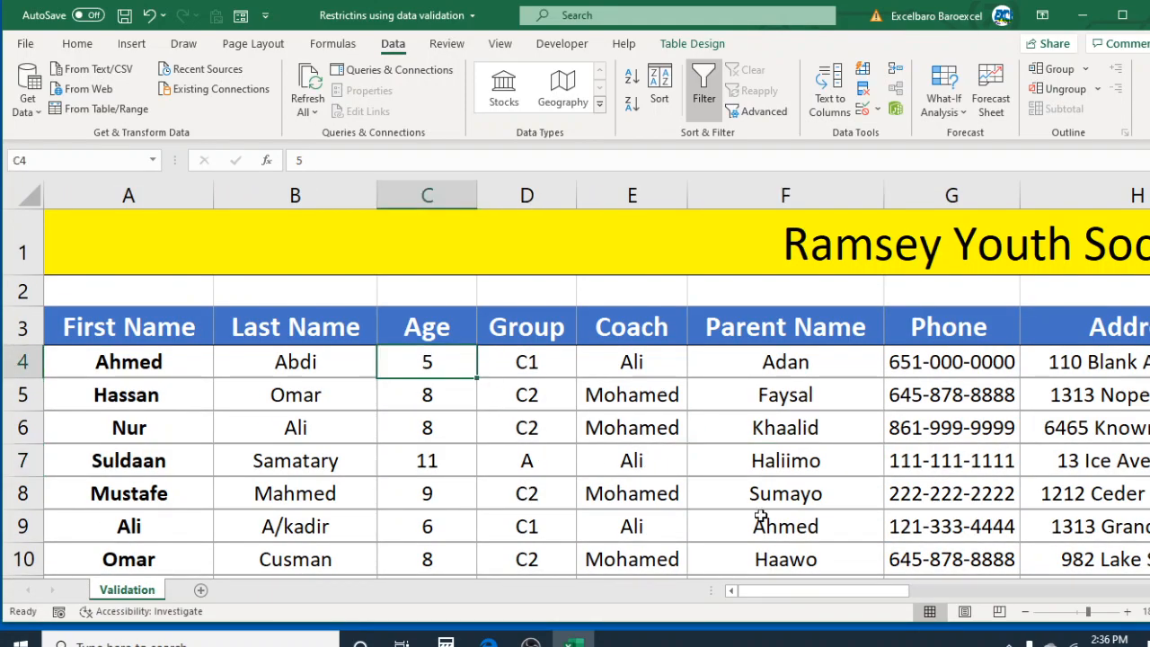
text(4)
key(Return)
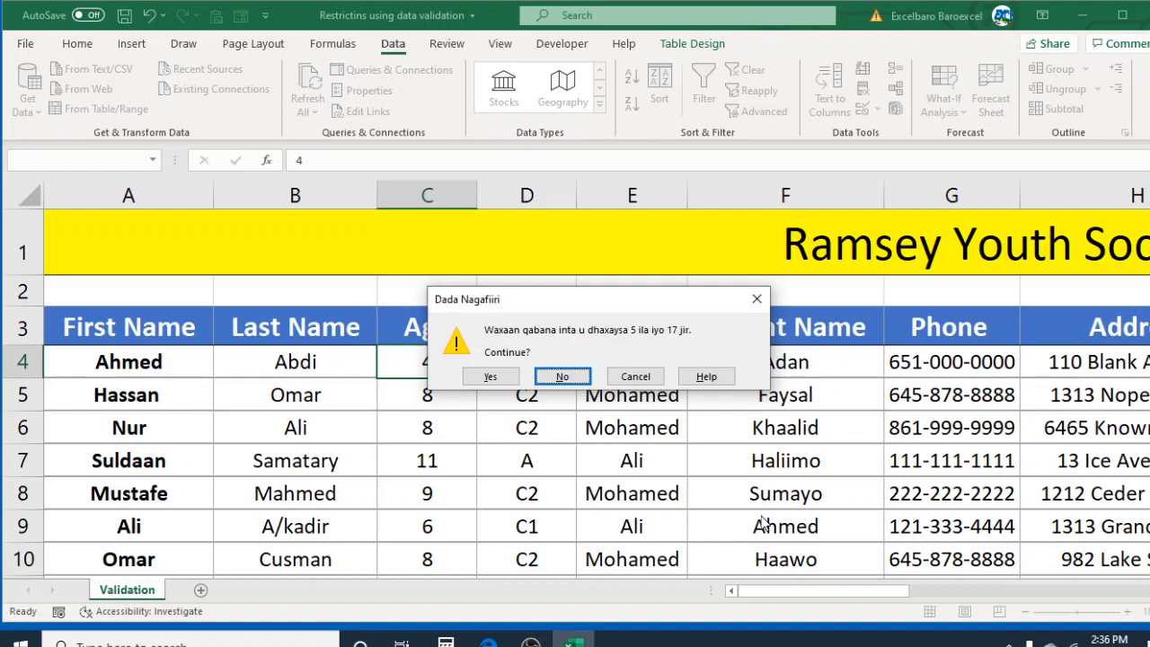
click(761, 308)
Test the age rule by entering 18 in the last player's Age cell C19, and cancel the entry
scroll(610, 513, down, 3)
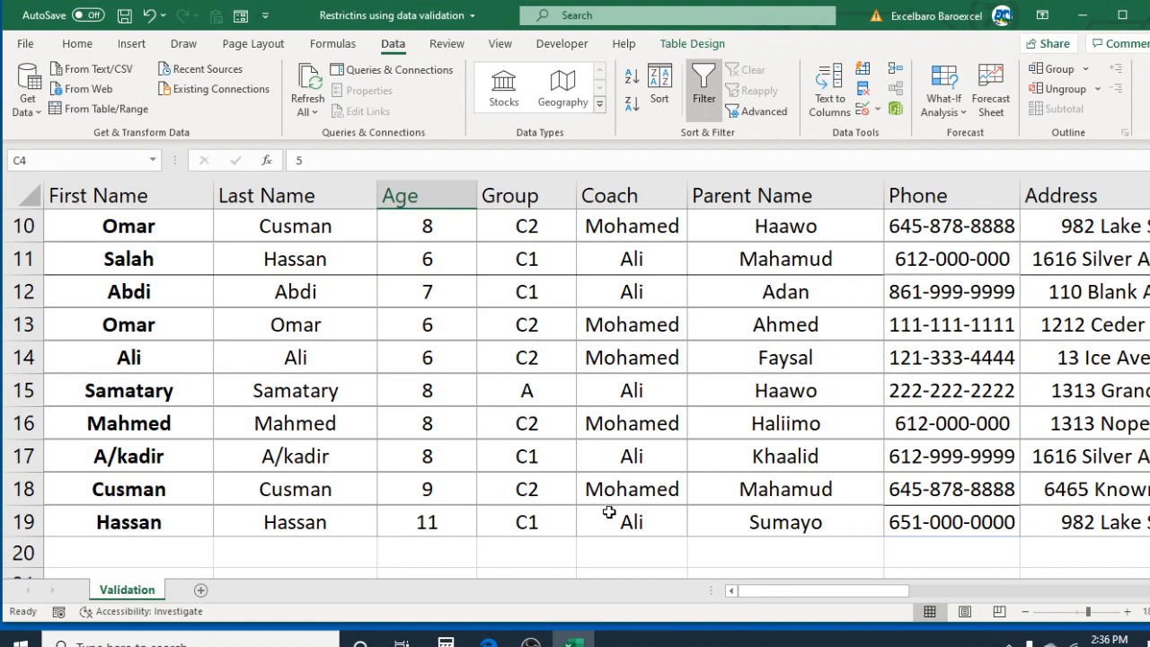
click(438, 521)
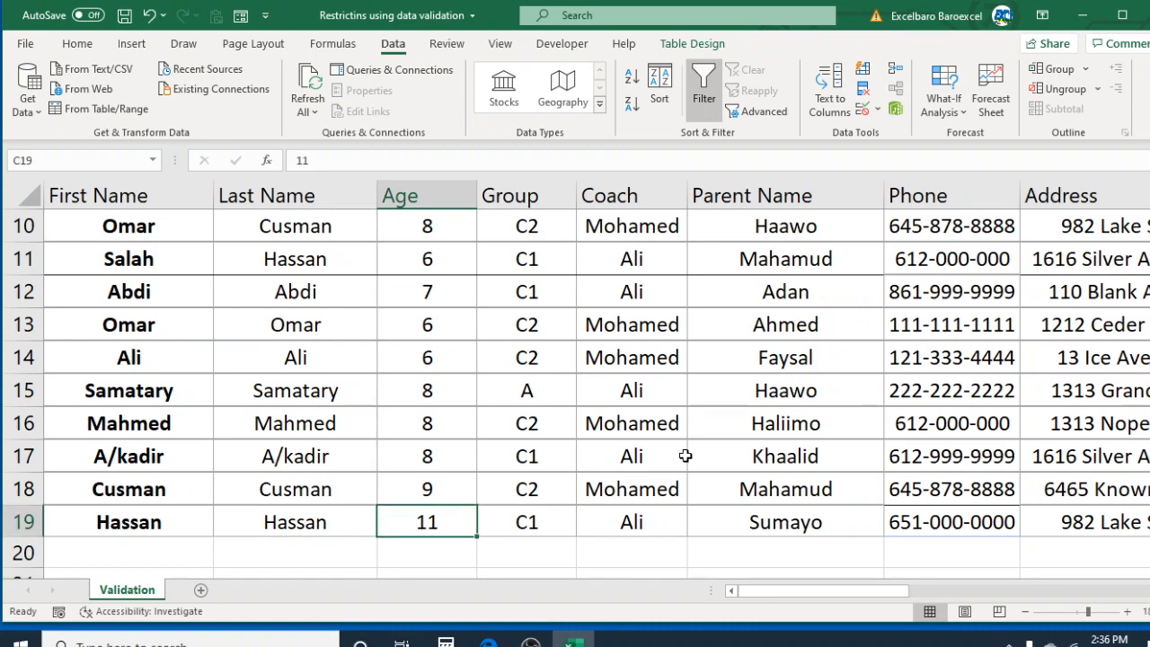
text(18)
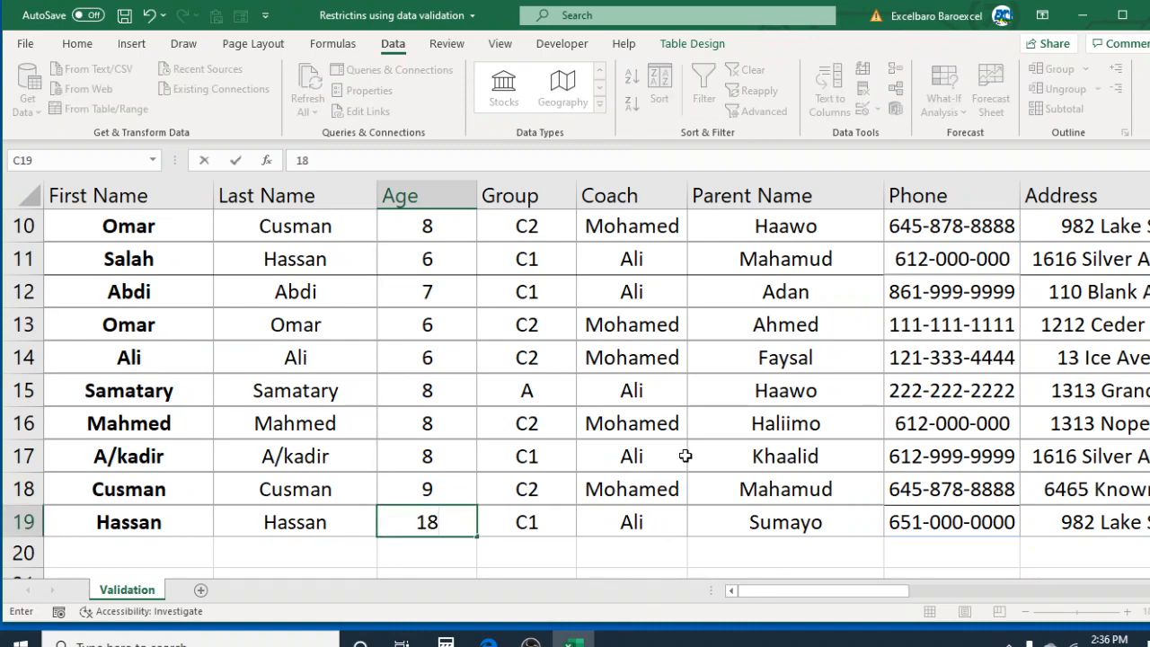
key(Return)
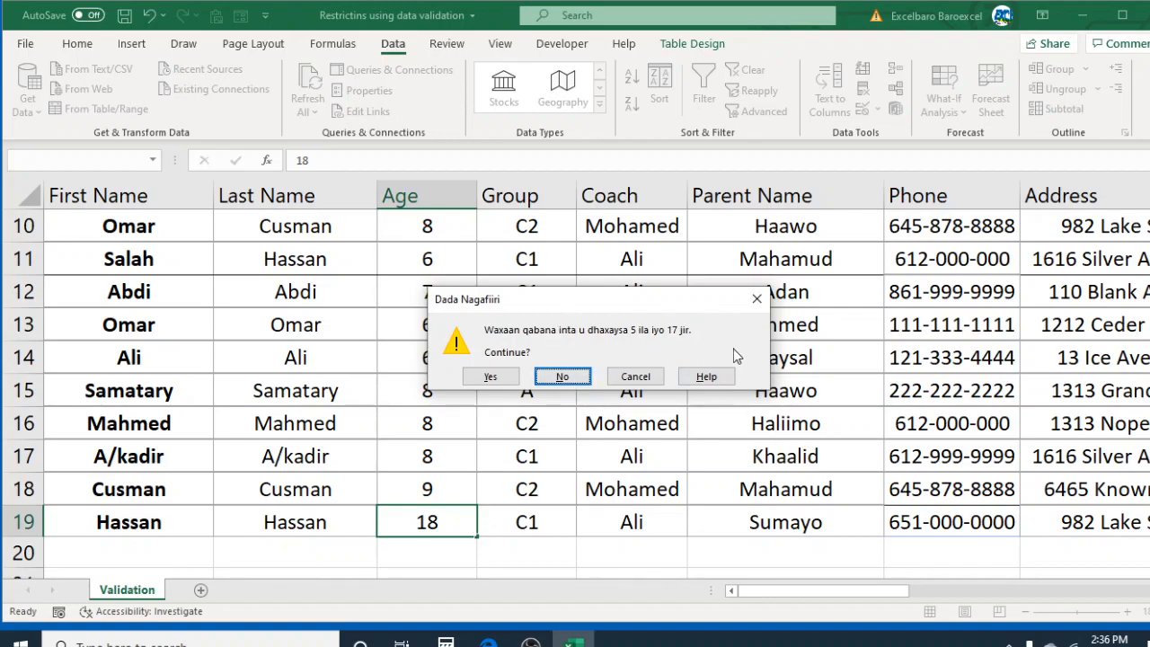
click(756, 299)
Test the age rule again in cell C4 by entering 3, and cancel the entry
scroll(585, 477, up, 2)
scroll(584, 477, up, 1)
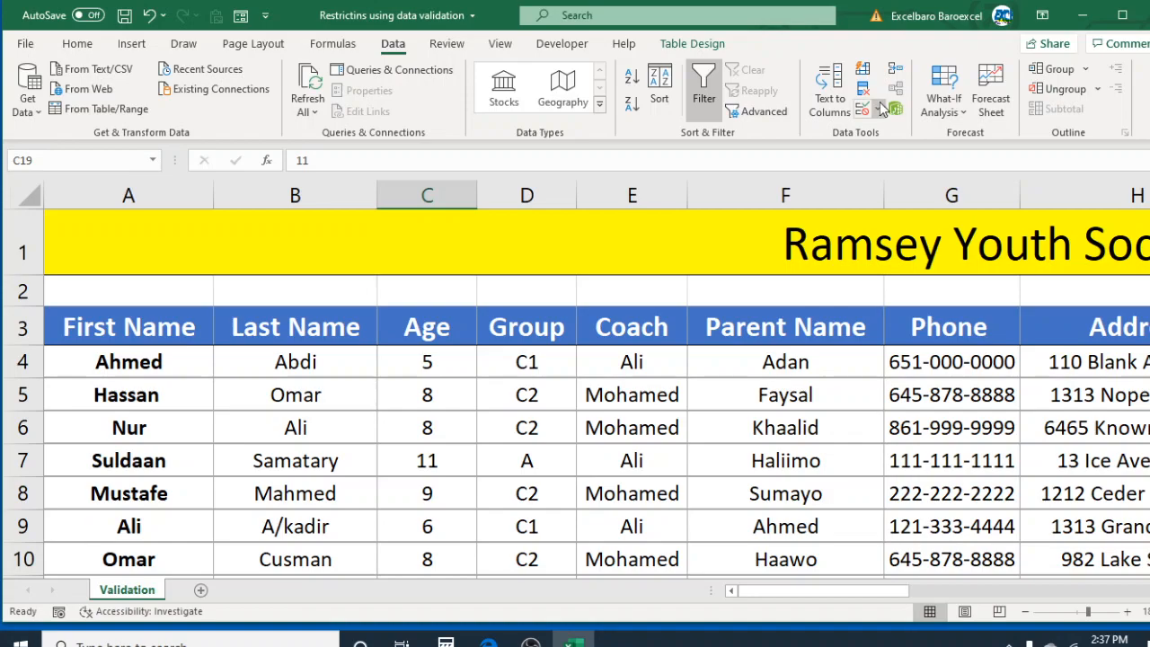
click(89, 48)
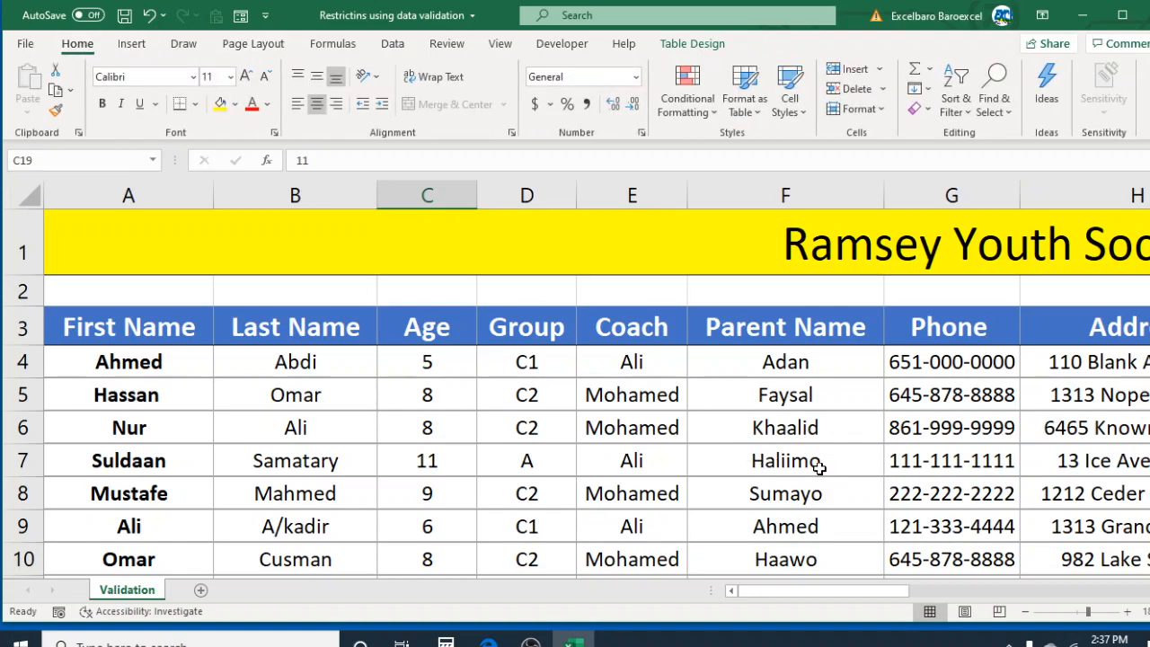
scroll(811, 422, down, 1)
scroll(809, 420, up, 1)
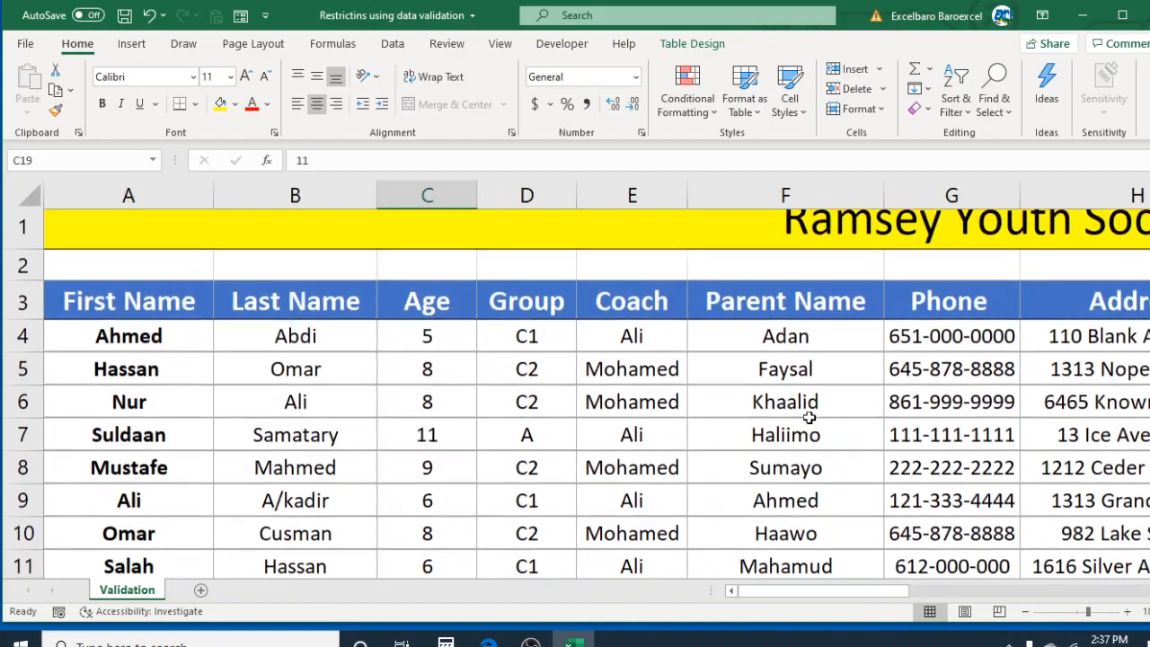
click(447, 370)
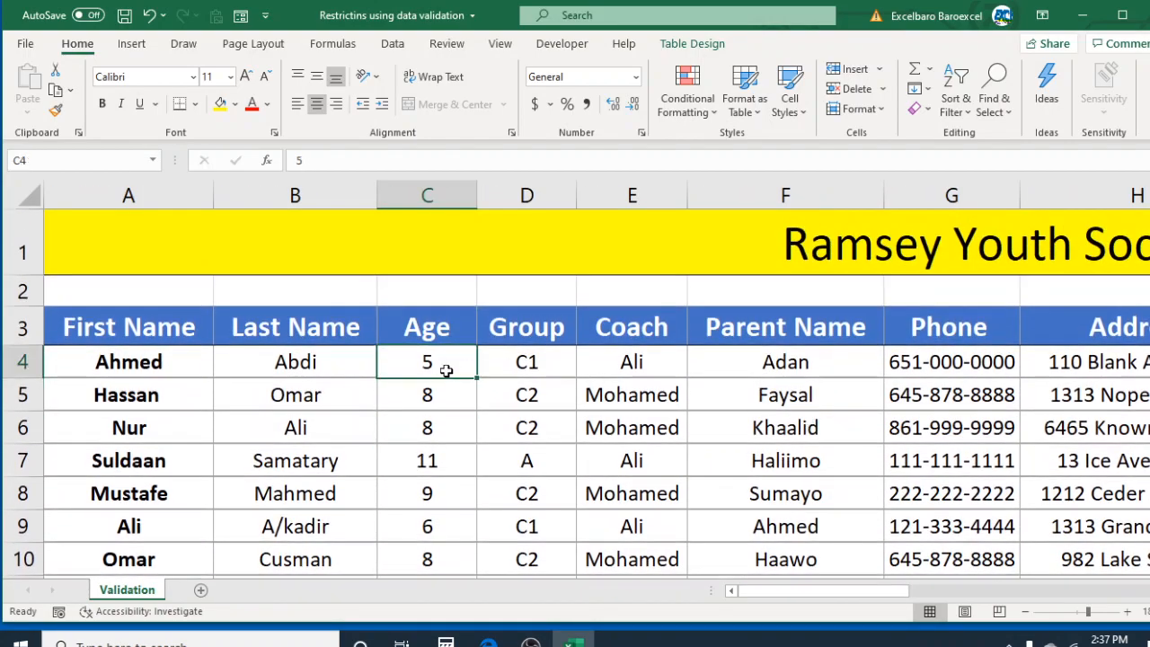
text(3)
key(Return)
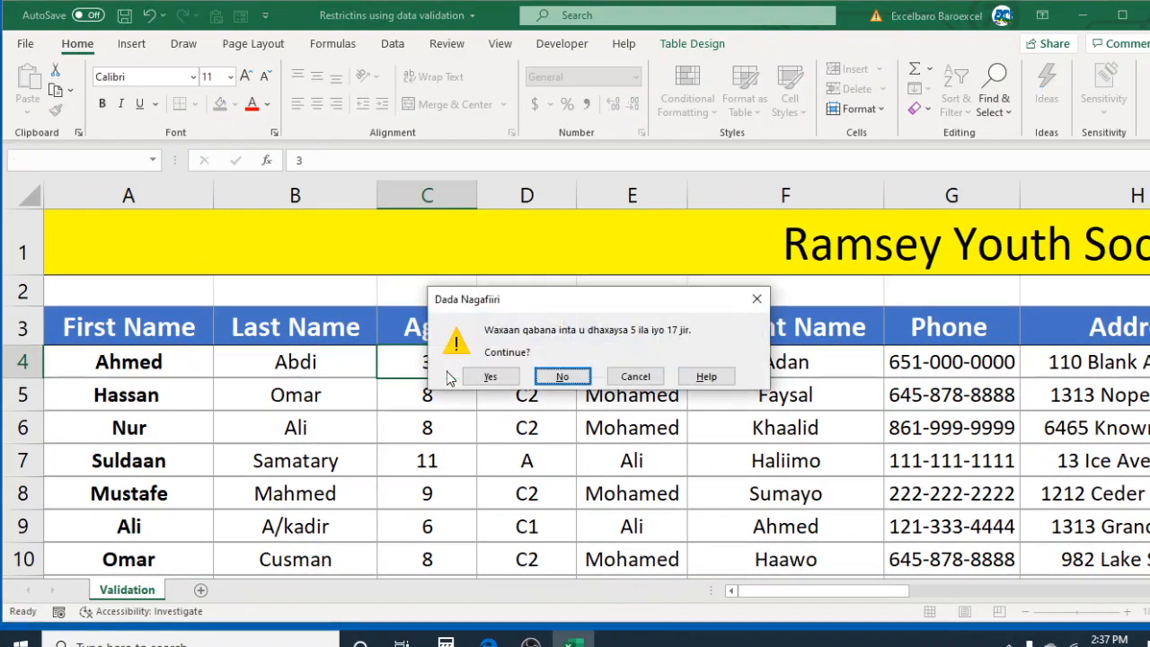
key(Escape)
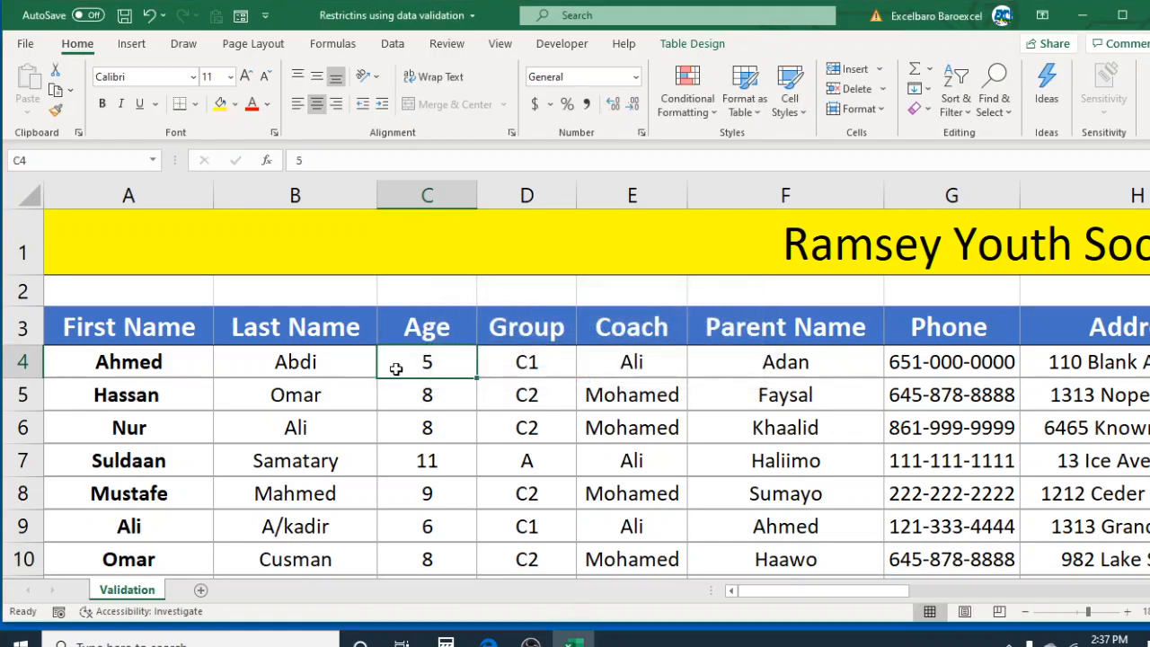
Try the ages 1 and 19 in cell C4, cancelling each entry
text(1)
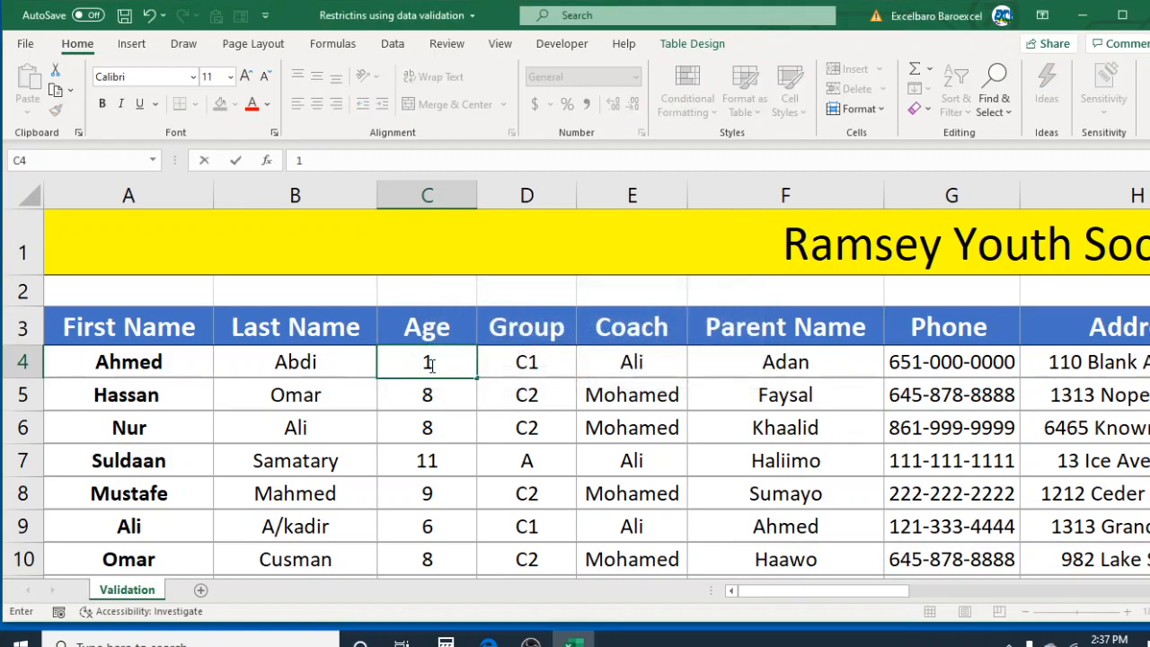
key(Return)
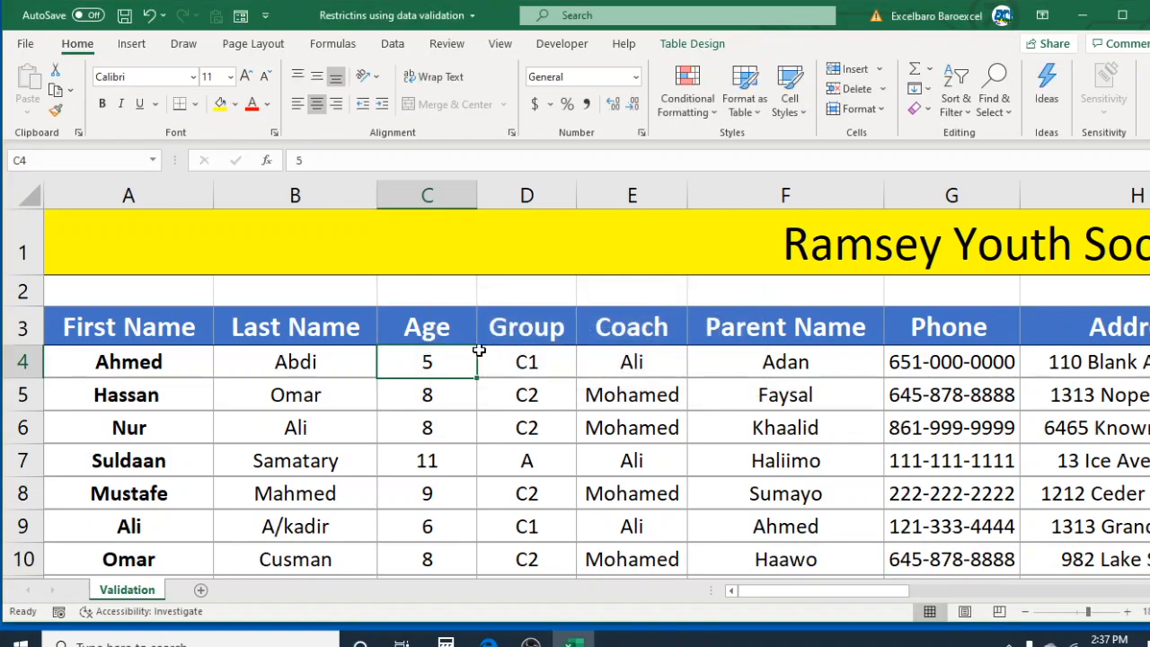
text(19)
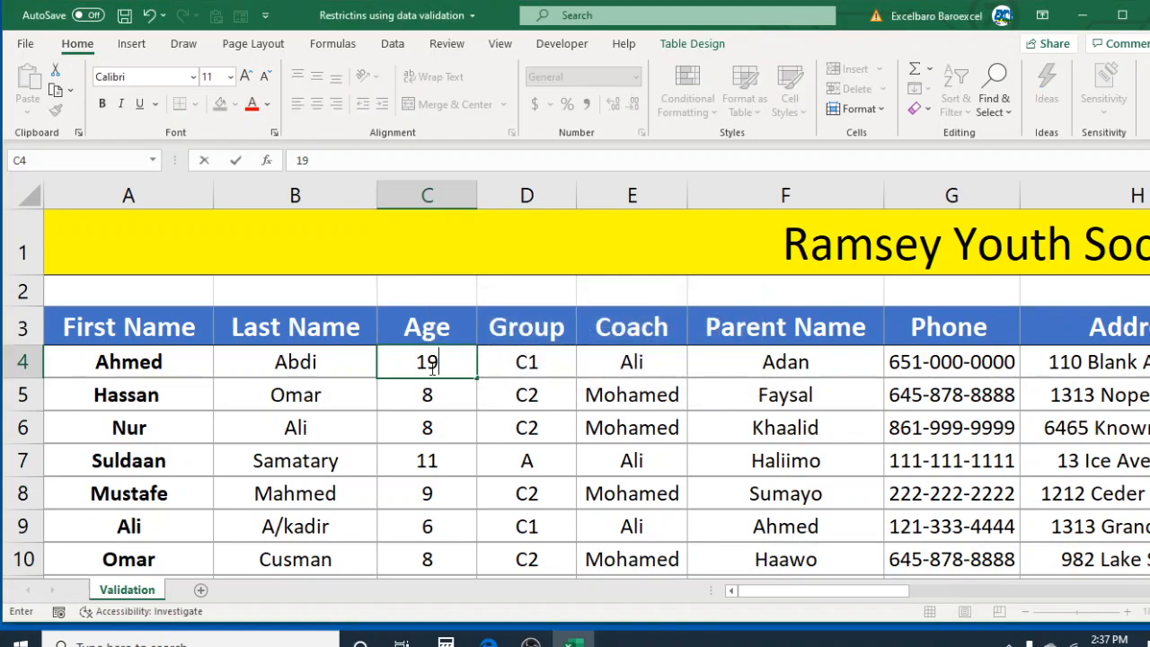
key(Return)
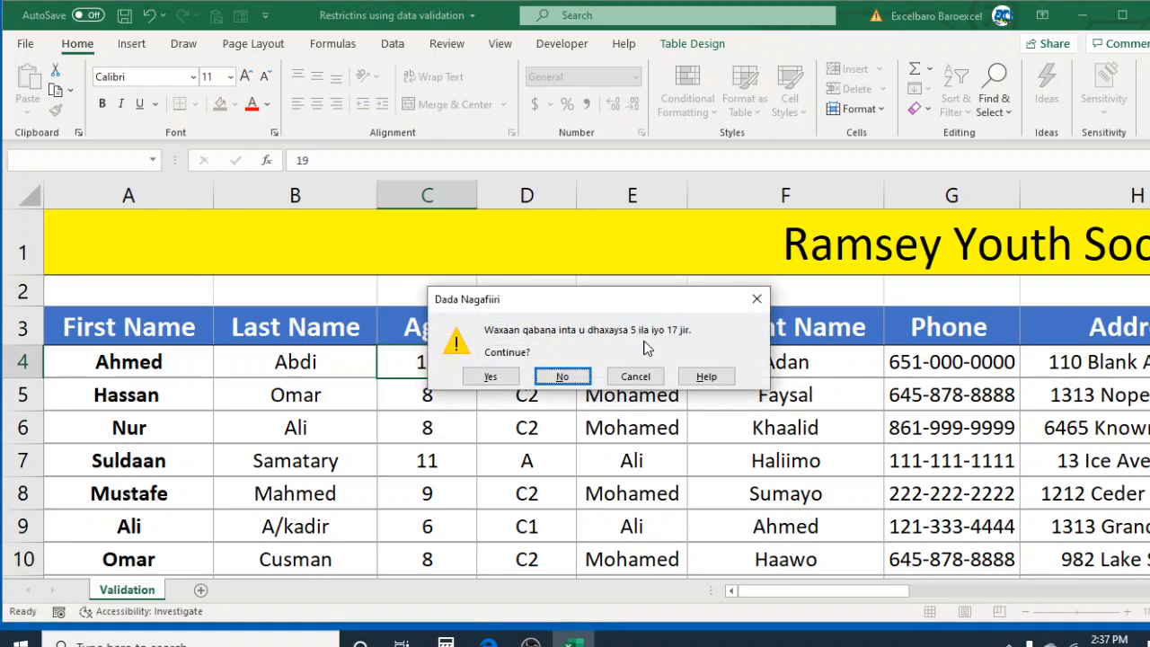
click(756, 298)
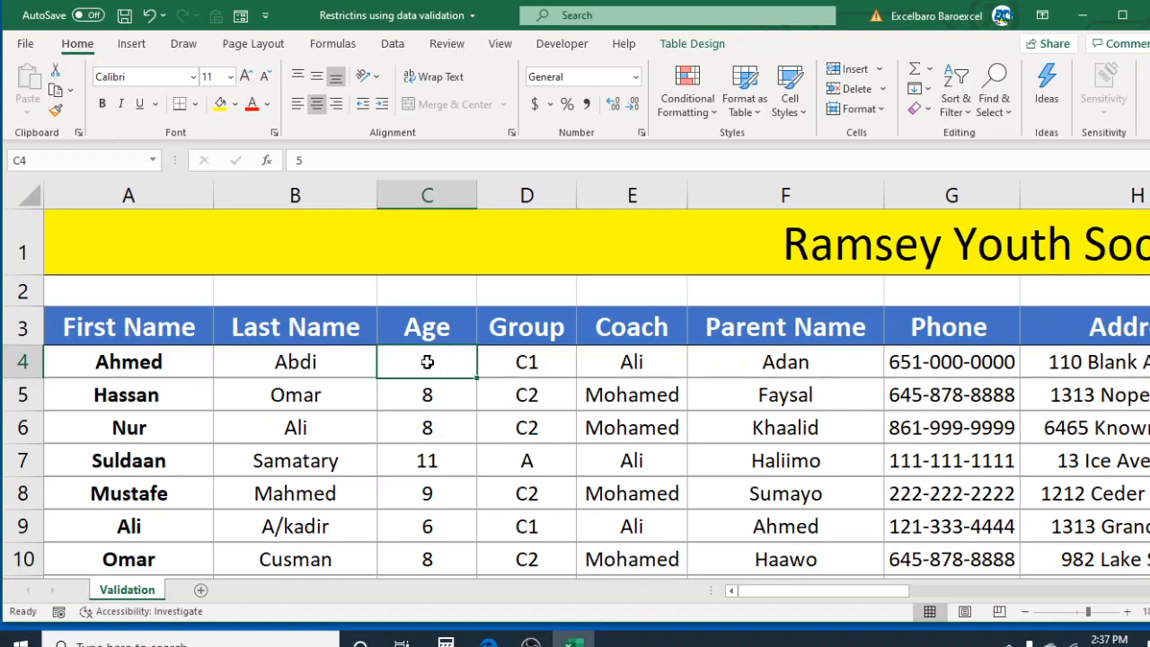
Test the age rule with text by entering "Shanjir" in cell C4, and cancel the entry
text(Shanjir)
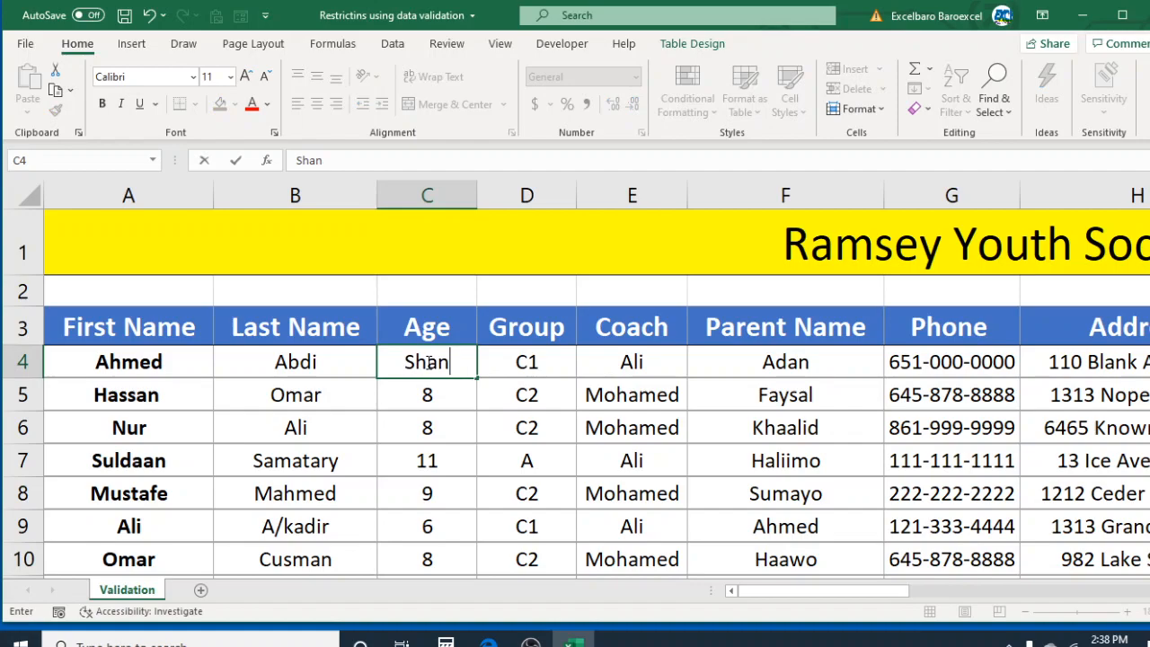
key(Return)
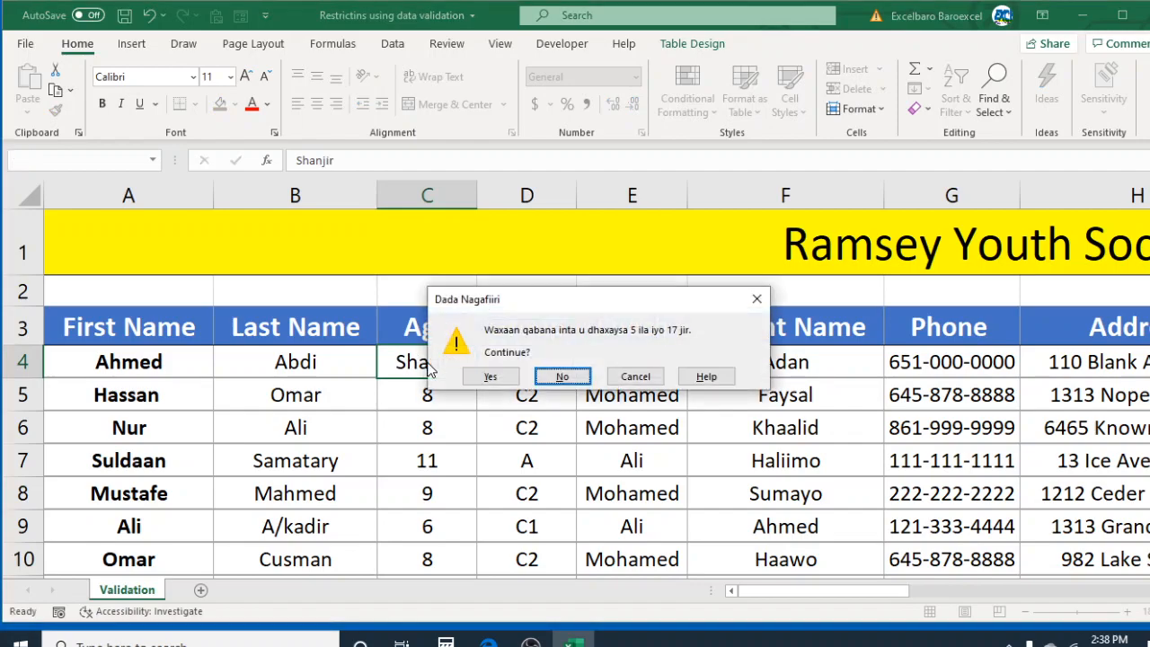
click(757, 299)
click(643, 473)
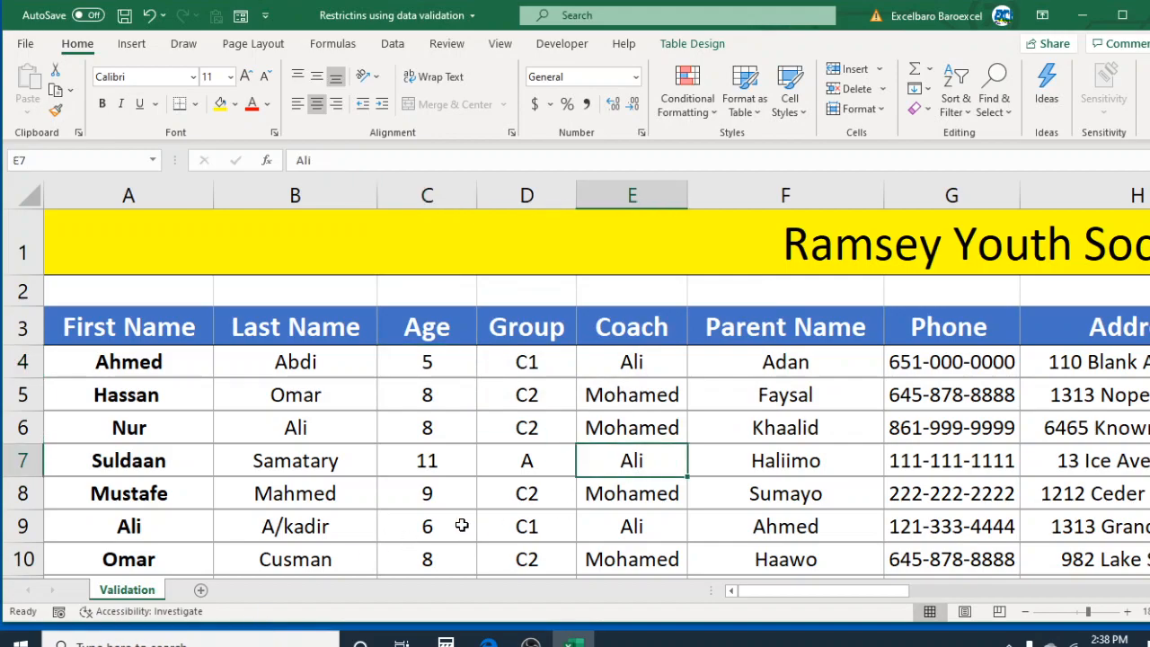